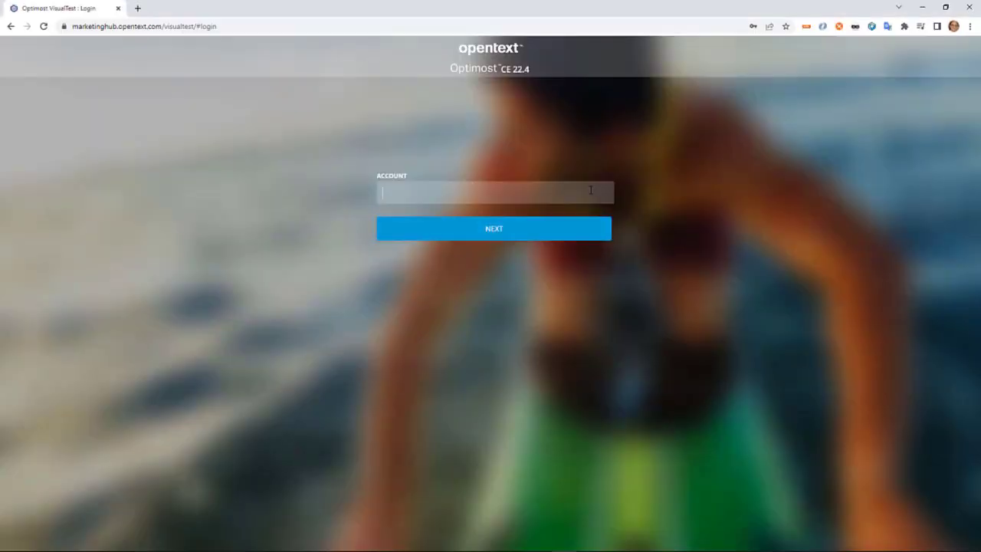
- Sign in to the engage account as the demo user with the saved account password
{"action": "type", "text": "engage"}
{"action": "key", "text": "Return"}
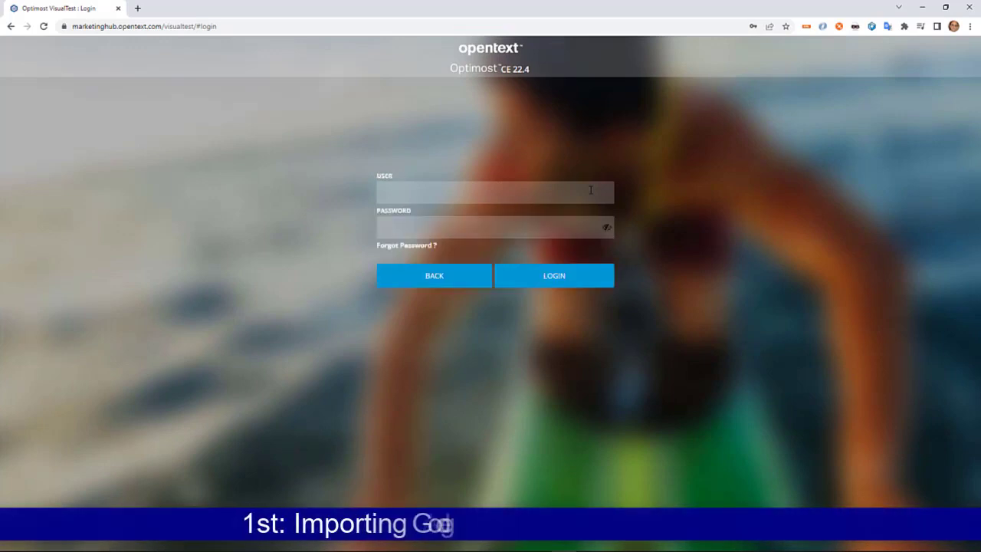
{"action": "type", "text": "demo"}
{"action": "key", "text": "Tab"}
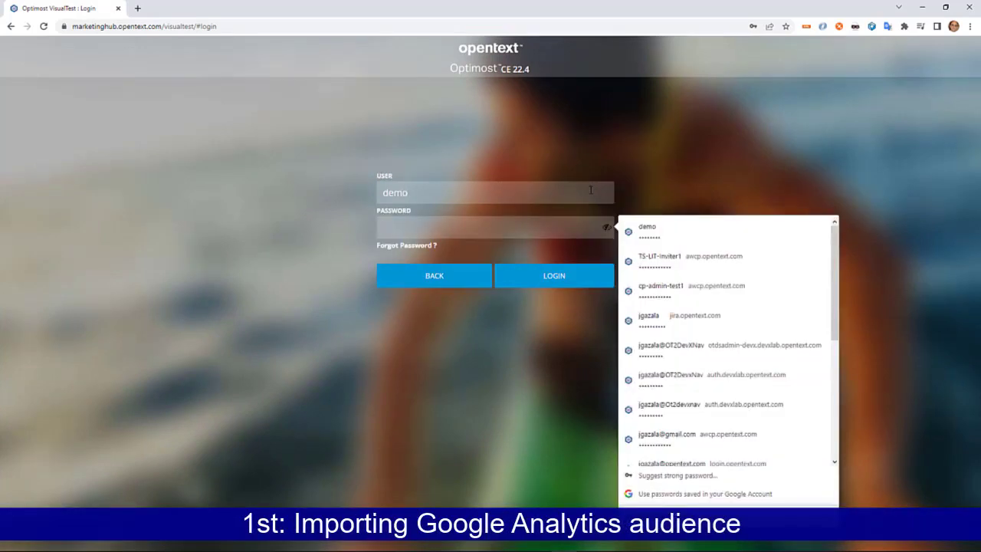
{"action": "left_click", "coordinate": [648, 228]}
{"action": "left_click", "coordinate": [574, 278]}
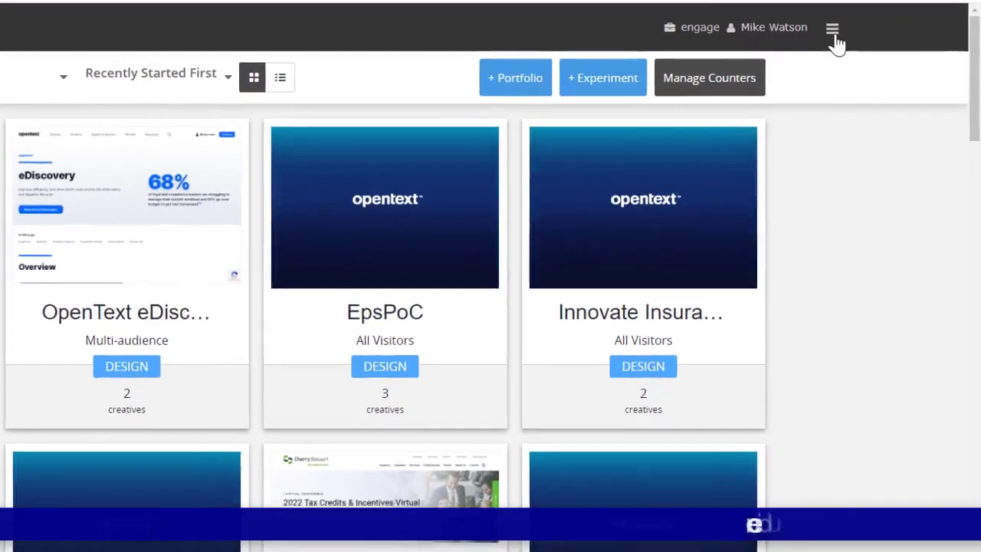
- Open the audience list in the Optimost Dashboard and browse the Google Analytics audiences available for import
{"action": "left_click", "coordinate": [879, 53]}
{"action": "left_click", "coordinate": [761, 115]}
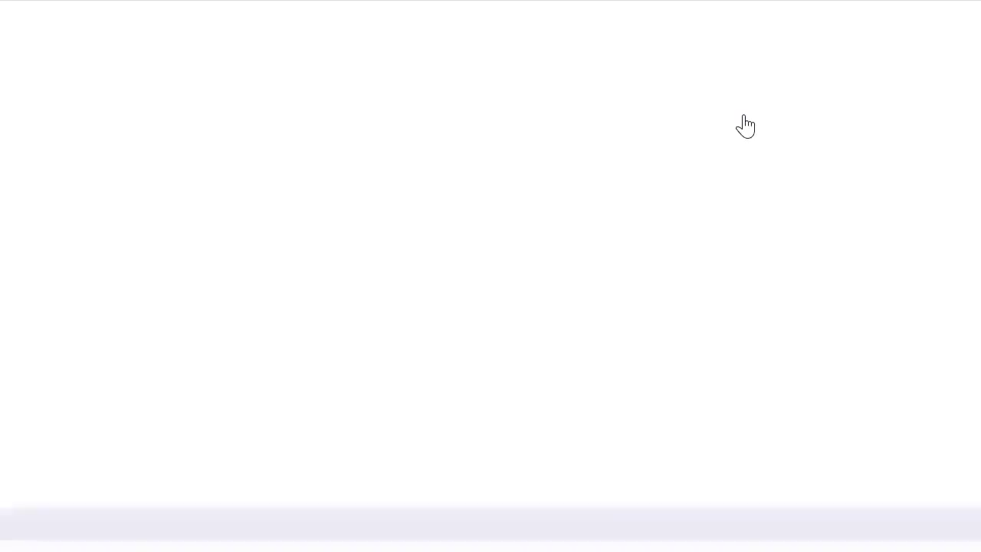
{"action": "left_click", "coordinate": [699, 111]}
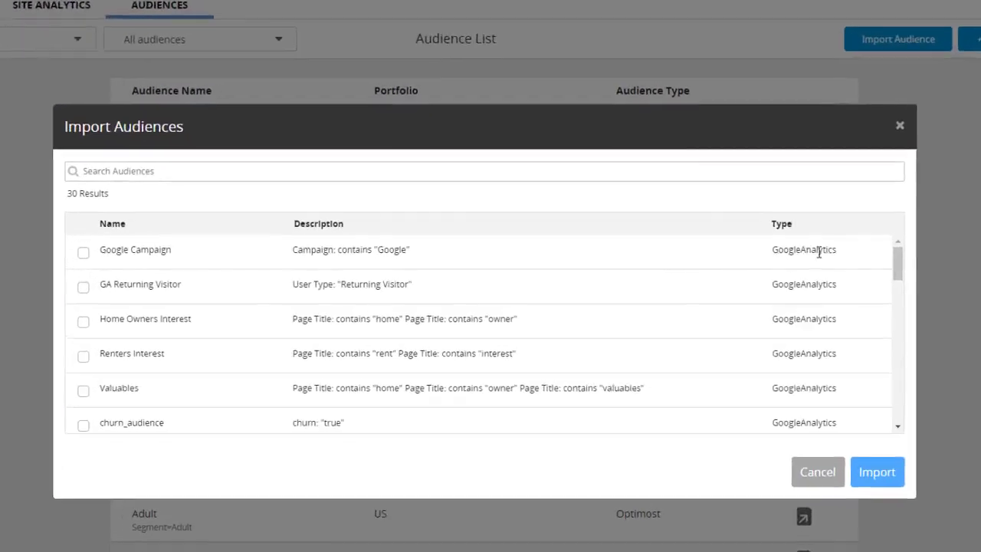
{"action": "scroll", "coordinate": [780, 278], "scroll_direction": "down", "scroll_amount": 1}
{"action": "mouse_move", "coordinate": [925, 280]}
{"action": "left_mouse_down"}
{"action": "mouse_move", "coordinate": [920, 327]}
{"action": "mouse_move", "coordinate": [929, 265]}
{"action": "left_mouse_up"}
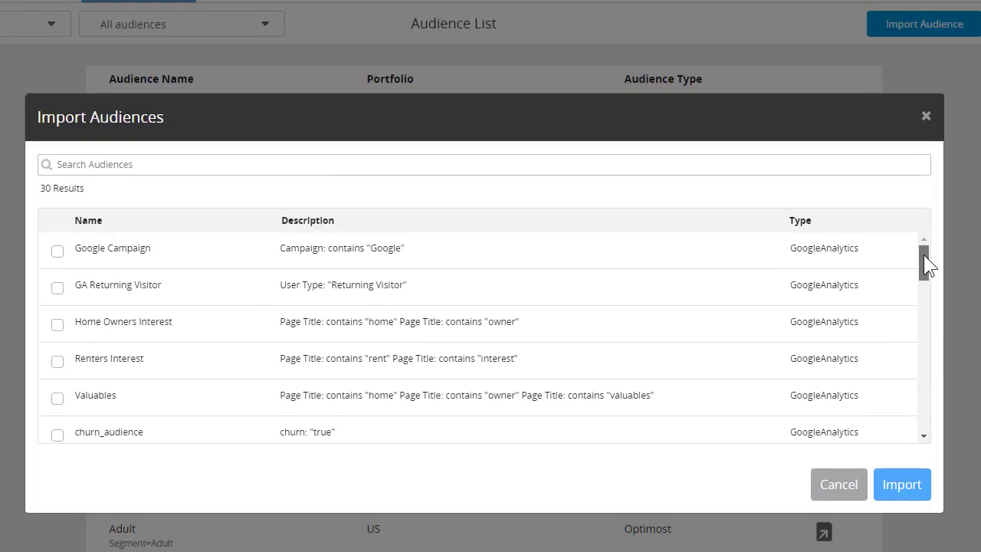
- Import the Valuable Property Interest Google Analytics audience, found by searching "val", and filter the audience list to CDP audiences
{"action": "left_click", "coordinate": [781, 164]}
{"action": "type", "text": "val"}
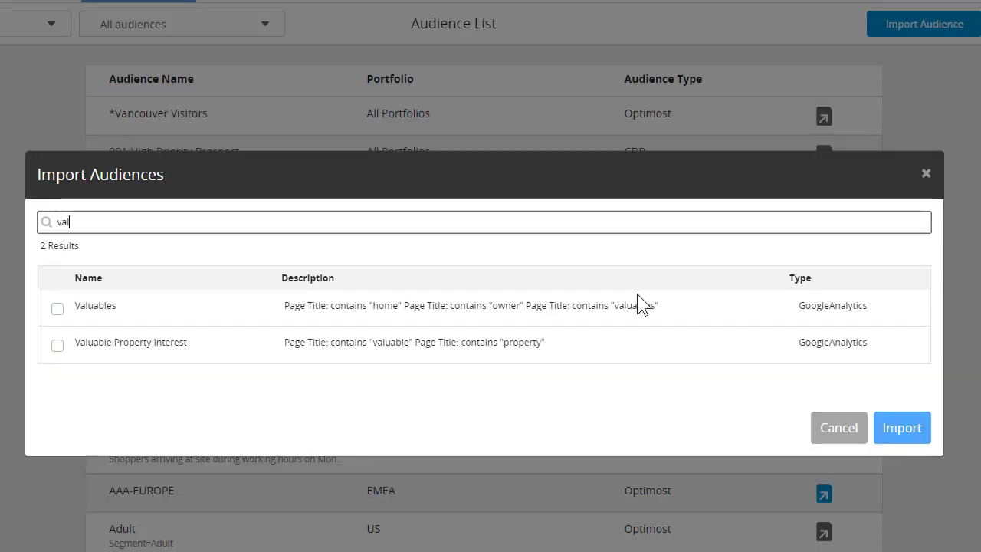
{"action": "left_click", "coordinate": [57, 345]}
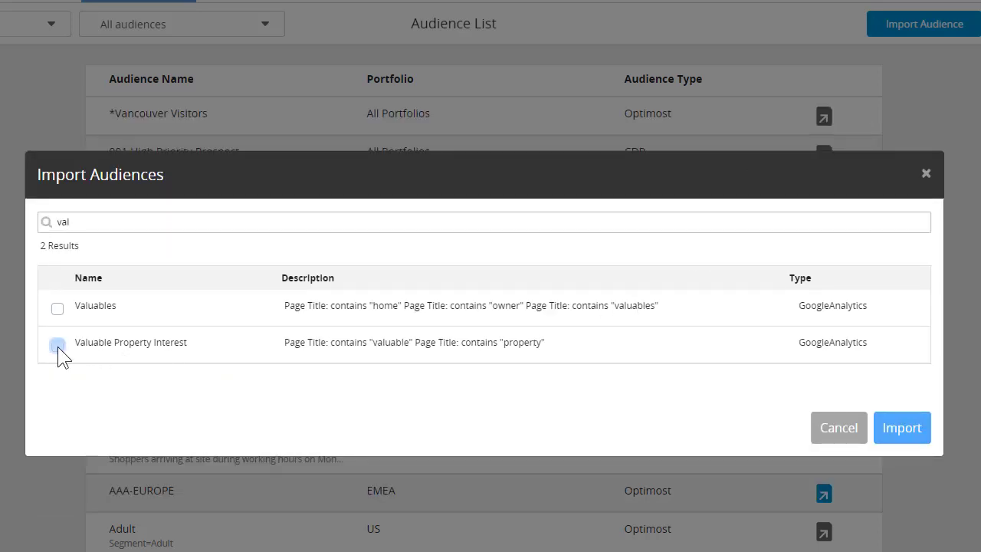
{"action": "left_click", "coordinate": [897, 522]}
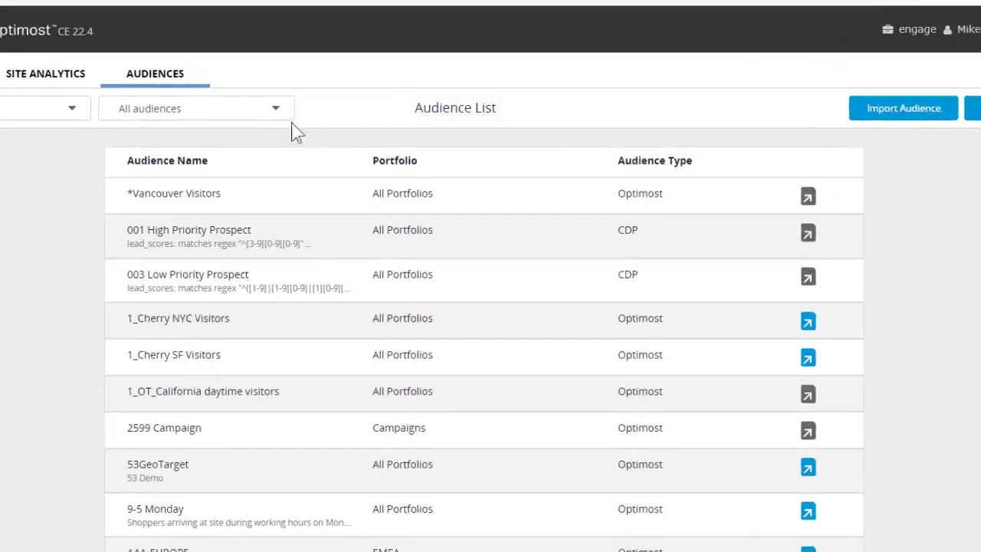
{"action": "left_click", "coordinate": [330, 111]}
{"action": "left_click", "coordinate": [167, 216]}
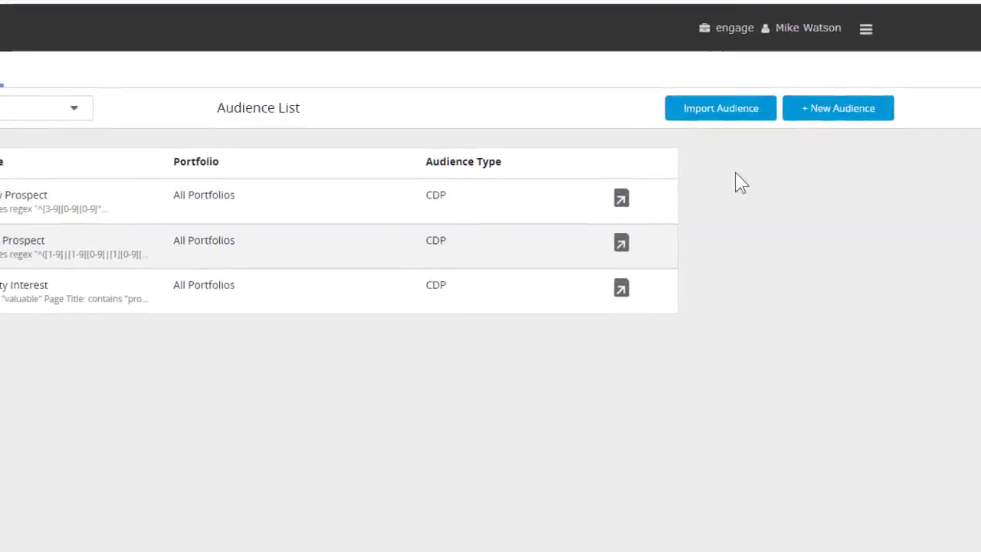
- Return to the experiments overview and open the Innovate Insurance experiment for editing
{"action": "left_click", "coordinate": [864, 30]}
{"action": "left_click", "coordinate": [830, 71]}
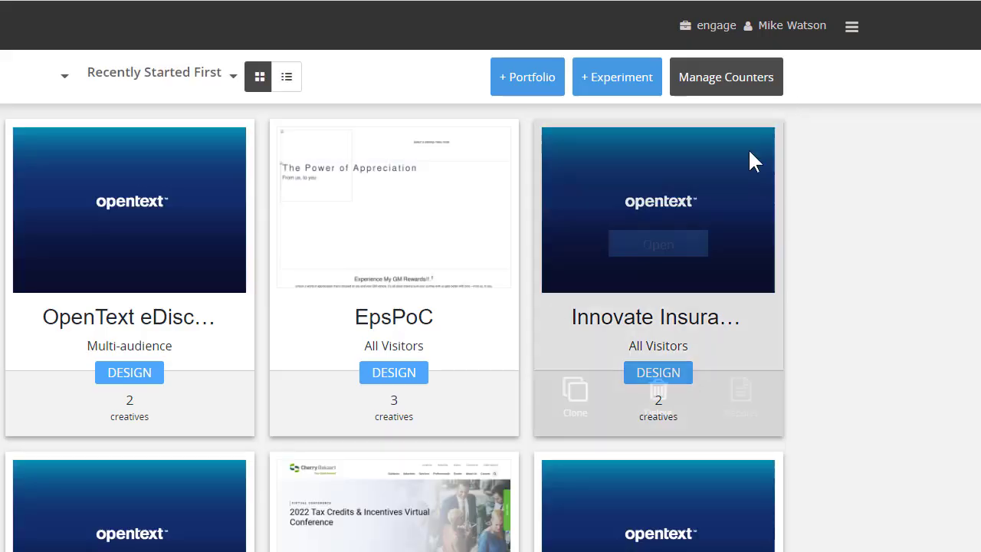
{"action": "left_click", "coordinate": [678, 243]}
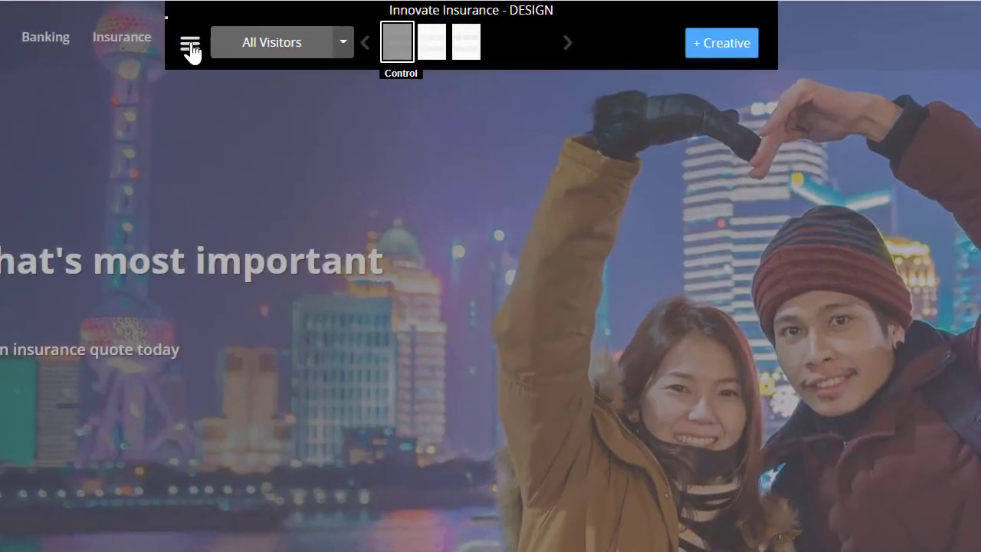
- Add Valuable Property Interest to the experiment's target audiences and save the target audience settings
{"action": "left_click", "coordinate": [300, 64]}
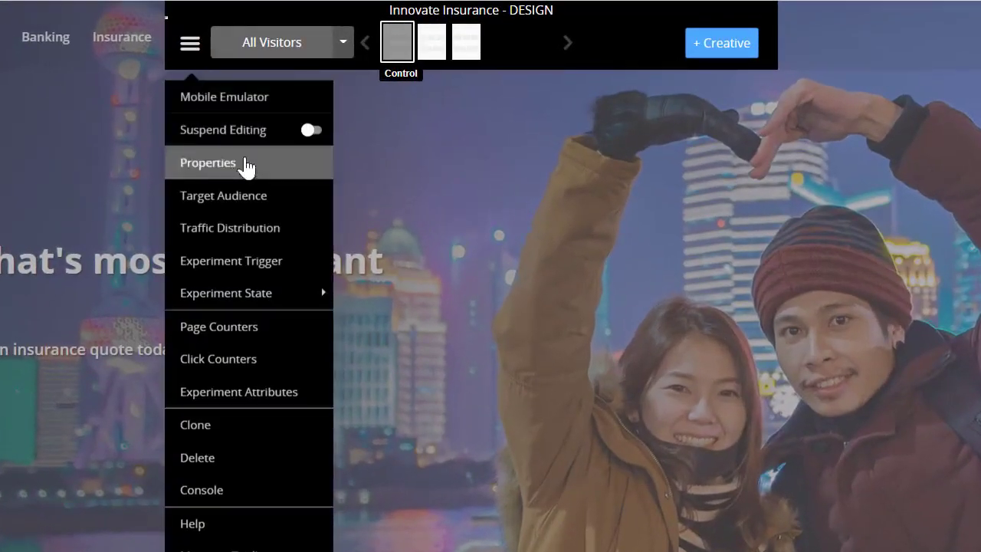
{"action": "left_click", "coordinate": [247, 197]}
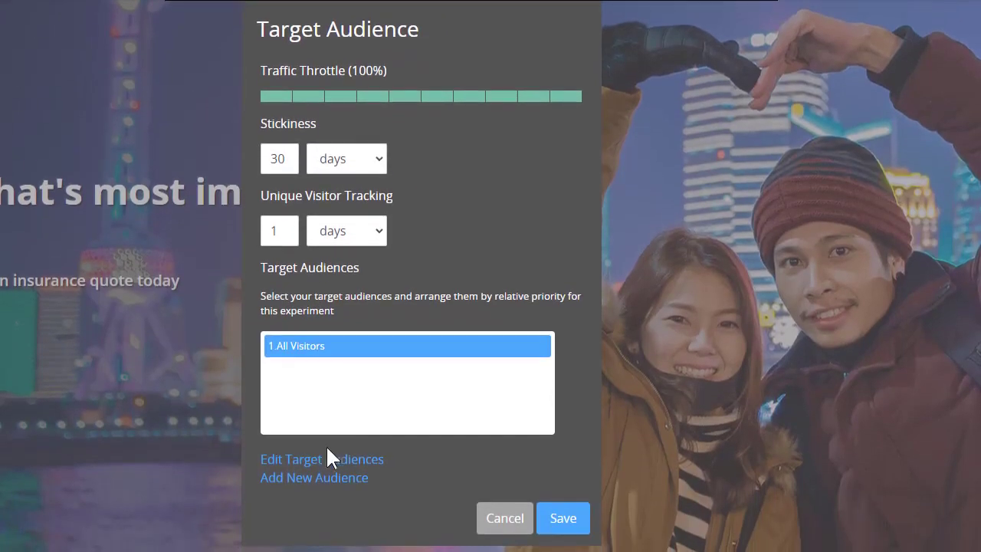
{"action": "left_click", "coordinate": [328, 528]}
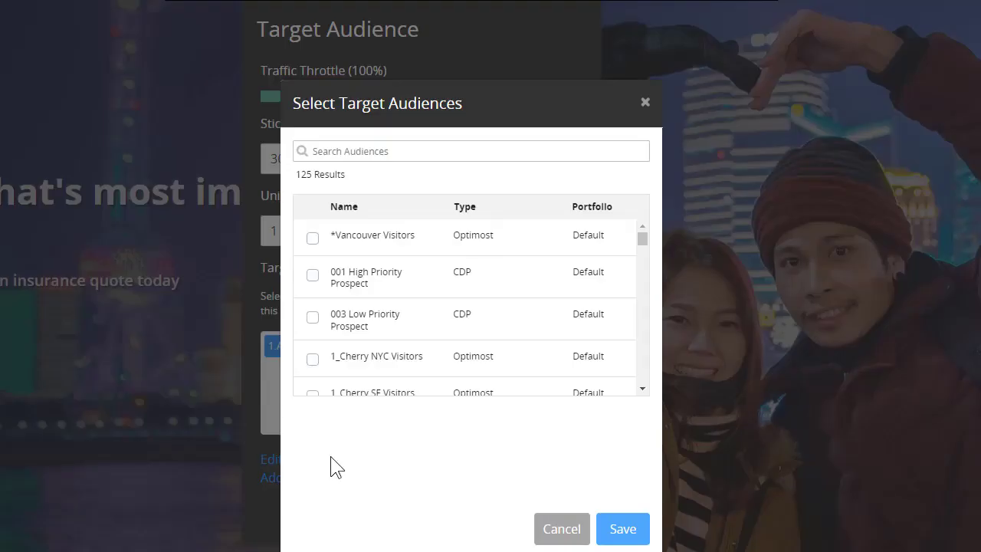
{"action": "scroll", "coordinate": [480, 322], "scroll_direction": "down", "scroll_amount": 15}
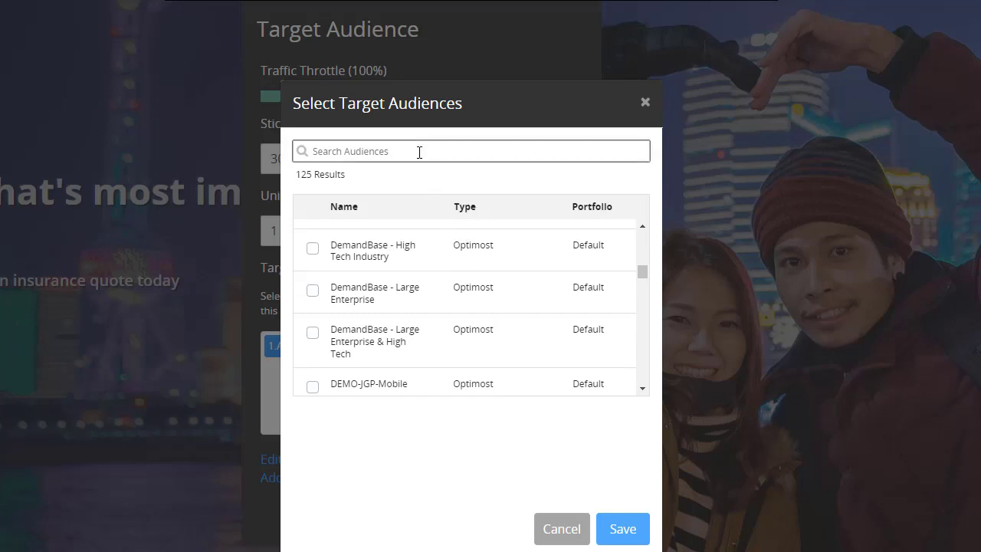
{"action": "type", "text": "val"}
{"action": "left_click", "coordinate": [313, 281]}
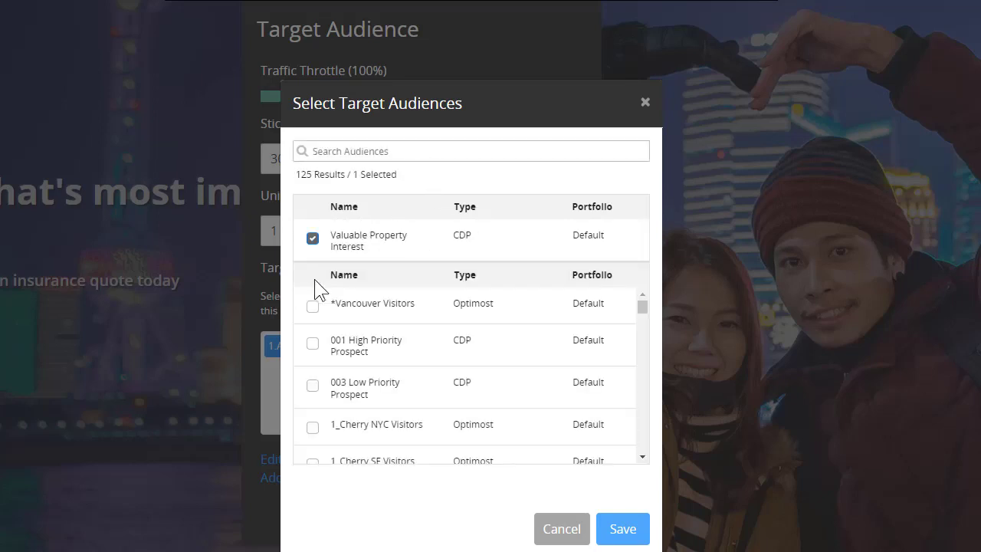
{"action": "left_click", "coordinate": [619, 529]}
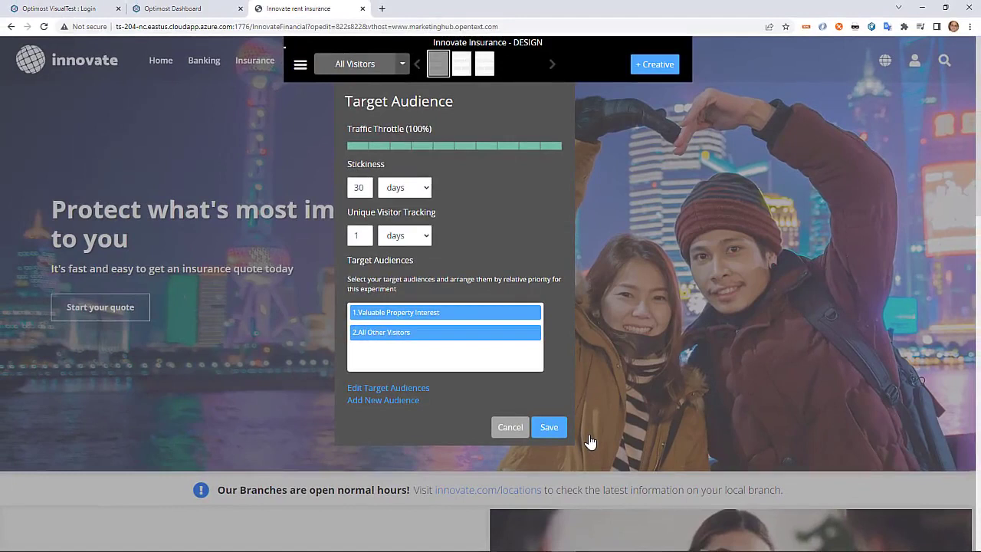
{"action": "left_click", "coordinate": [550, 427]}
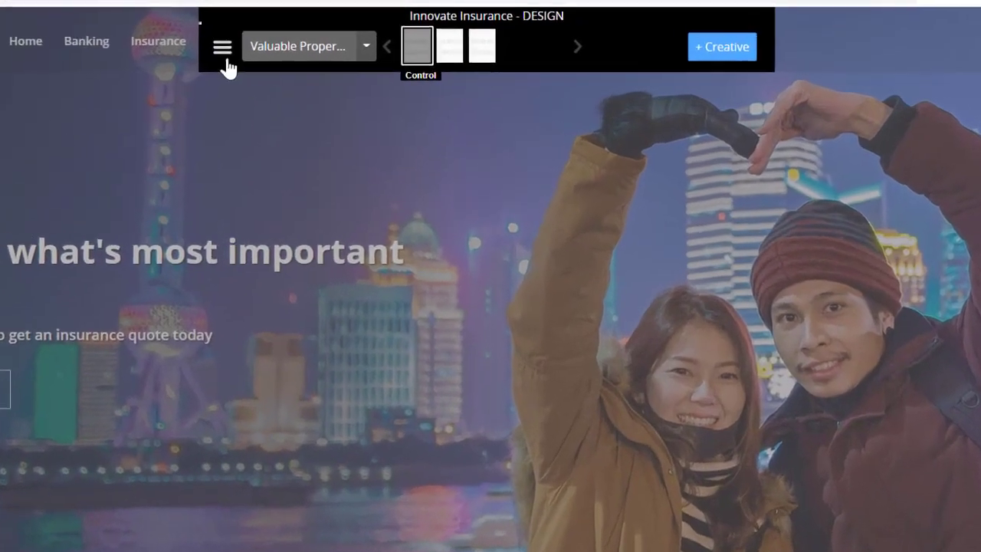
- Open the experiment's Innovate Insurance page counter for editing
{"action": "left_click", "coordinate": [300, 64]}
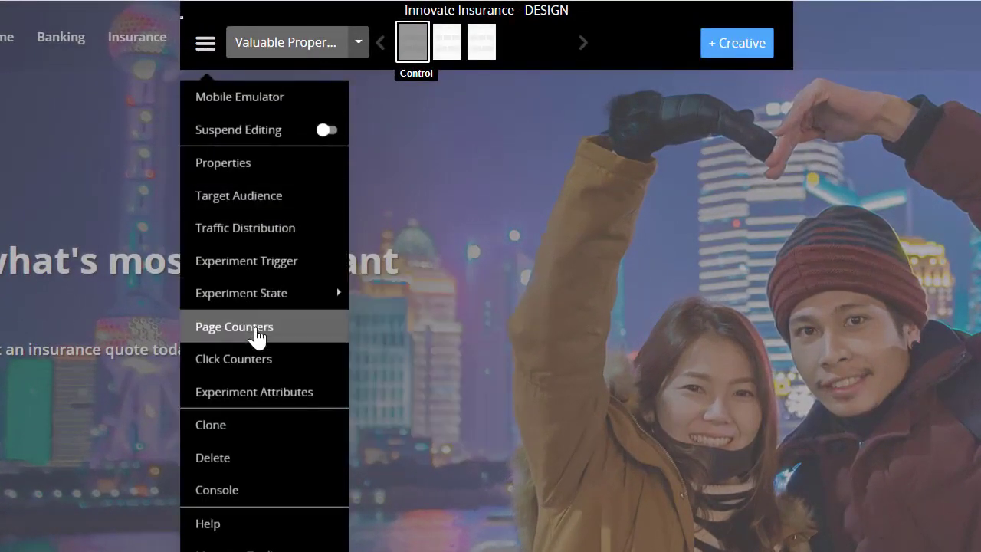
{"action": "left_click", "coordinate": [255, 330]}
{"action": "scroll", "coordinate": [472, 333], "scroll_direction": "down", "scroll_amount": 10}
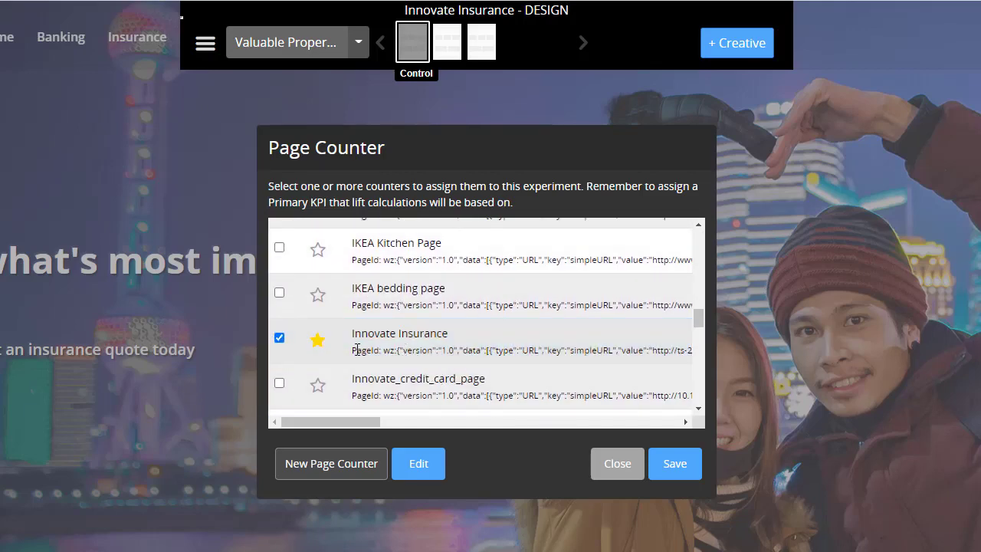
{"action": "left_click", "coordinate": [418, 465]}
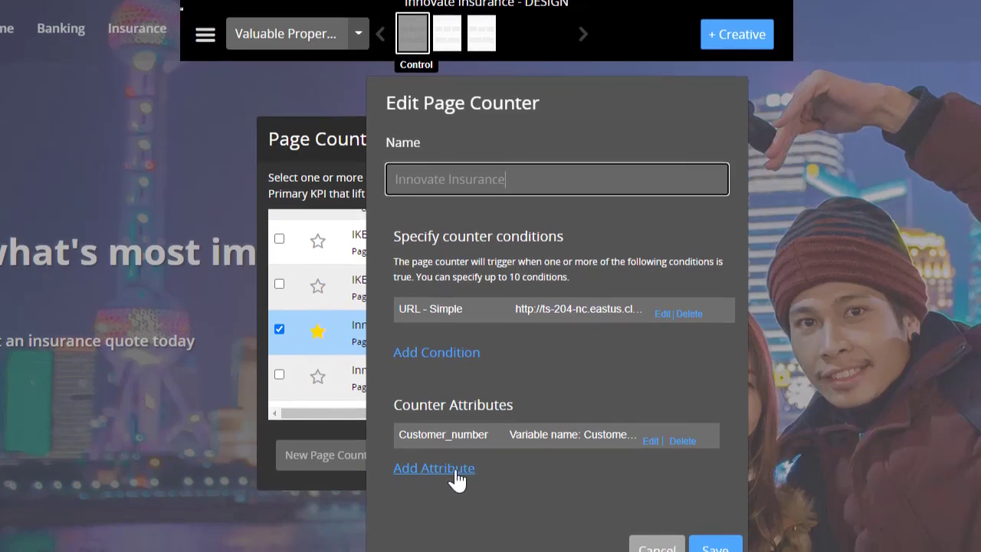
- Add a Property_Type attribute to the page counter, read from the browser cookie Property_ID, and save the counter settings
{"action": "left_click", "coordinate": [455, 479]}
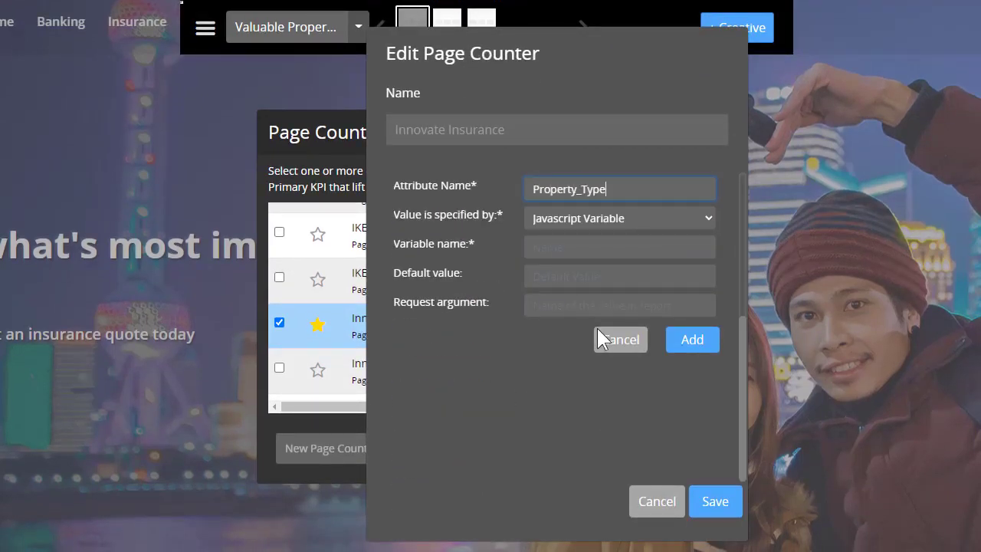
{"action": "left_click", "coordinate": [691, 223]}
{"action": "left_click", "coordinate": [619, 254]}
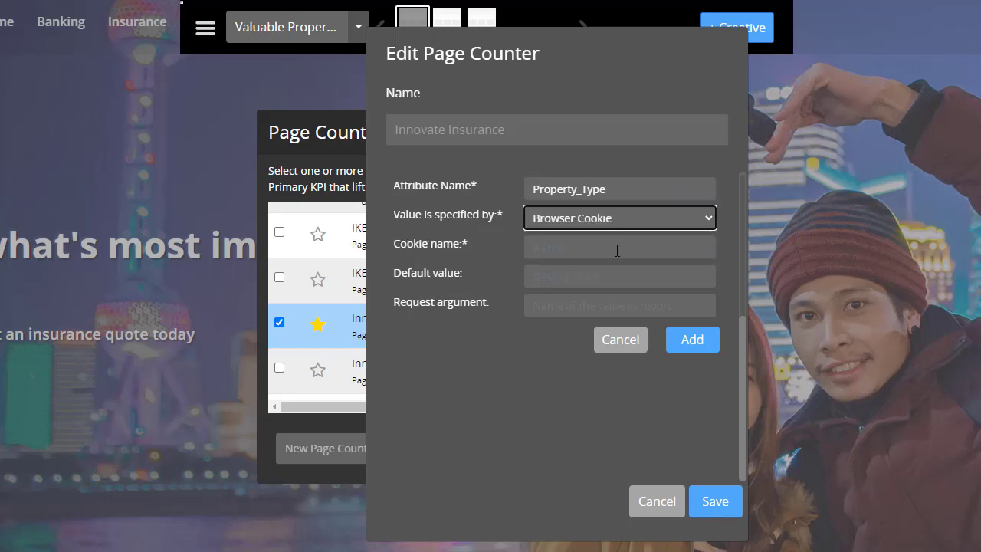
{"action": "left_click", "coordinate": [617, 249]}
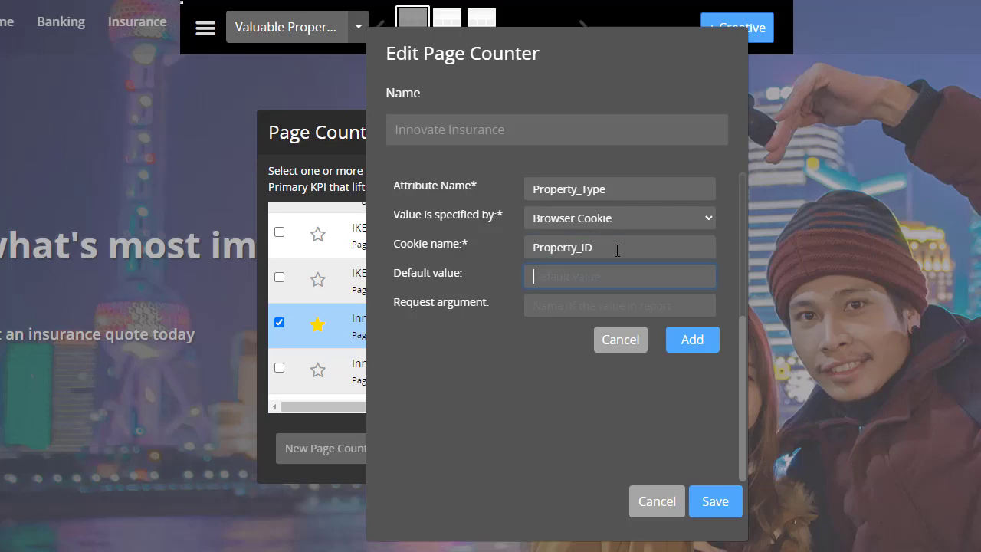
{"action": "left_click", "coordinate": [690, 343]}
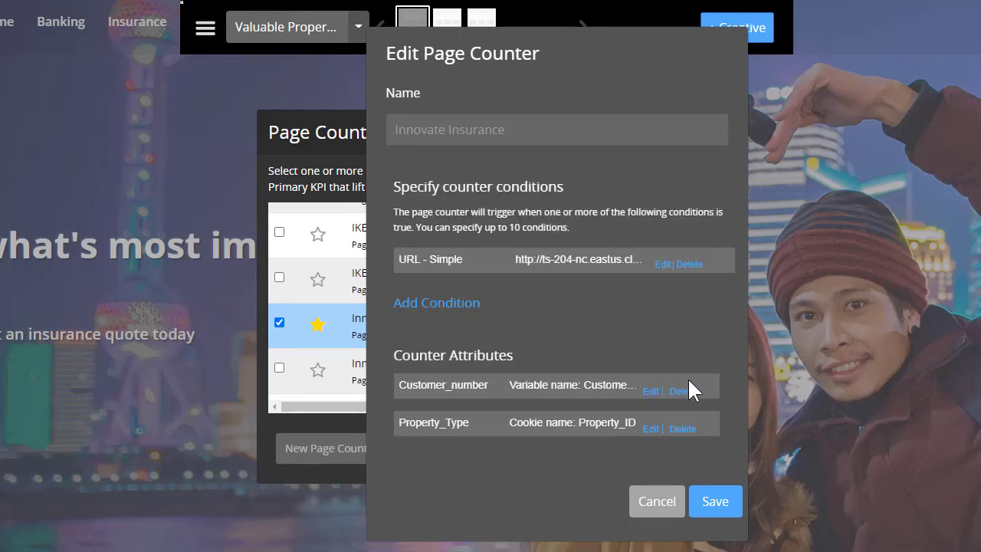
{"action": "left_click", "coordinate": [714, 504]}
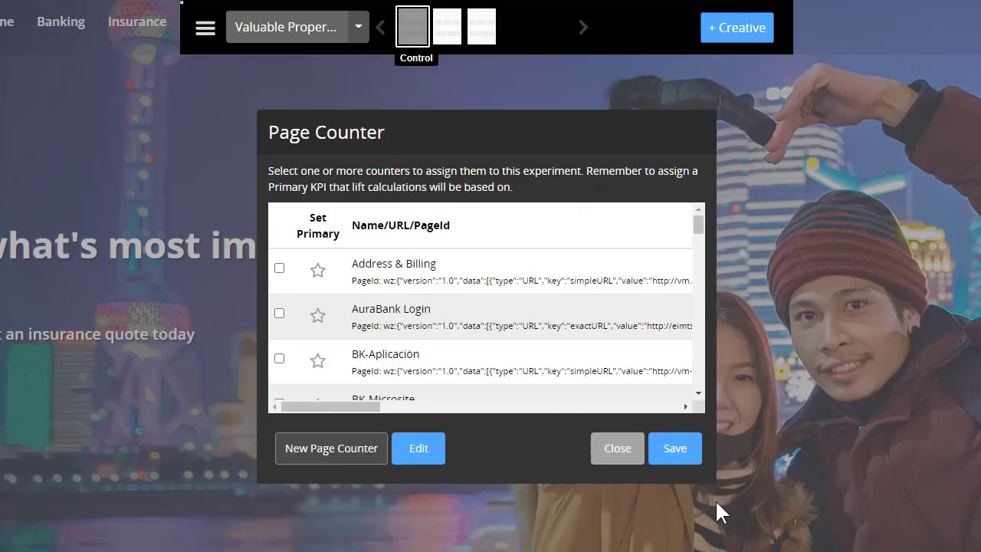
{"action": "left_click", "coordinate": [666, 438]}
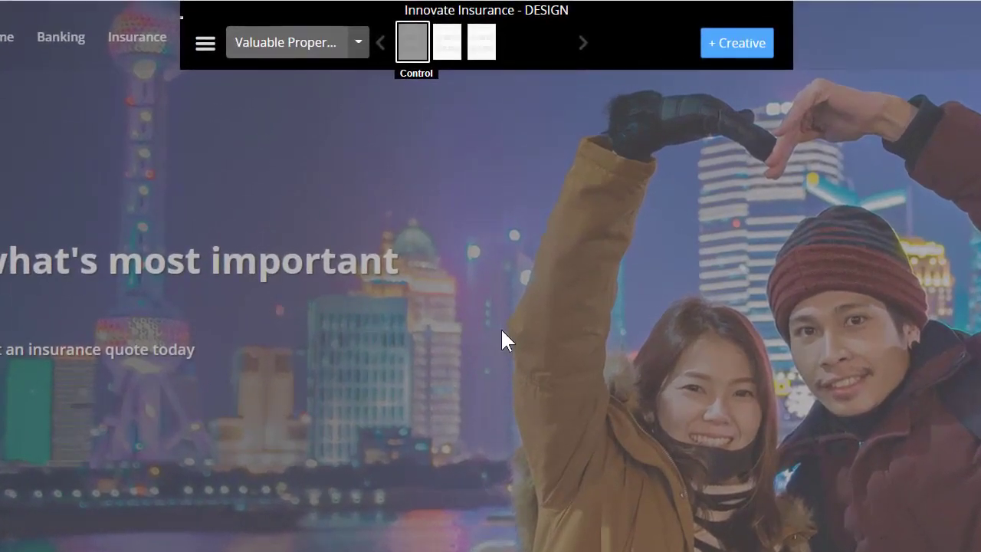
- Create a click counter named Ctrl_Insurance for the Control creative and save it
{"action": "left_click", "coordinate": [207, 55]}
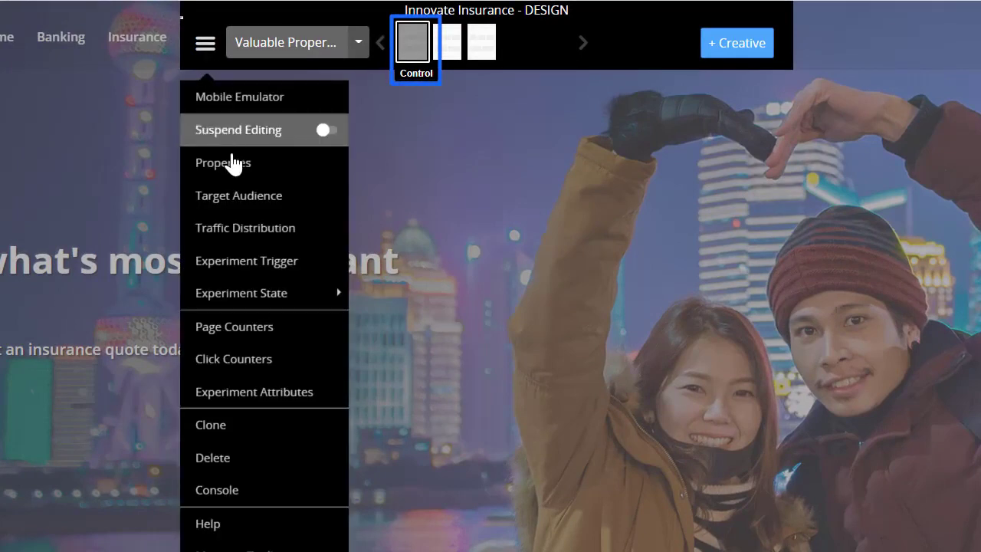
{"action": "mouse_move", "coordinate": [261, 292]}
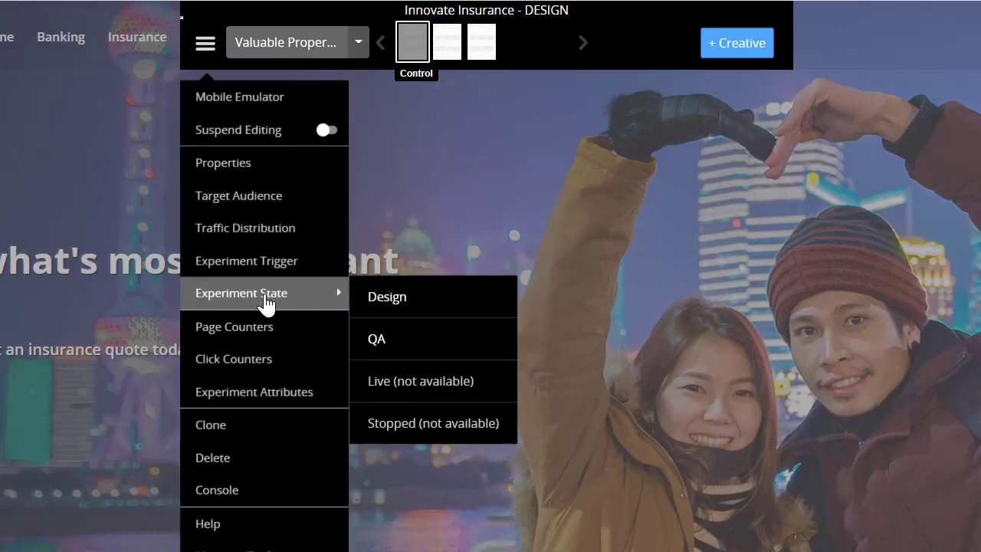
{"action": "left_click", "coordinate": [259, 358]}
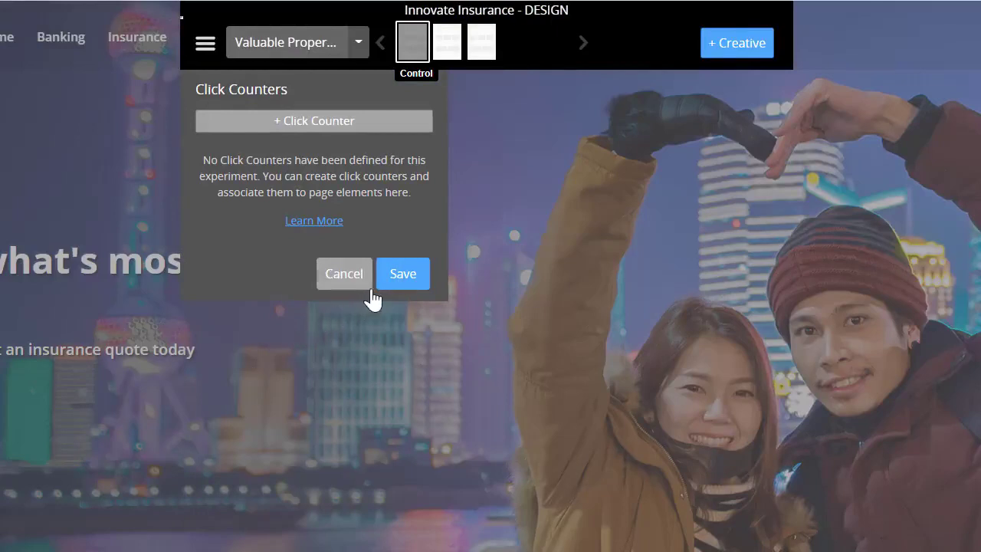
{"action": "left_click", "coordinate": [343, 128]}
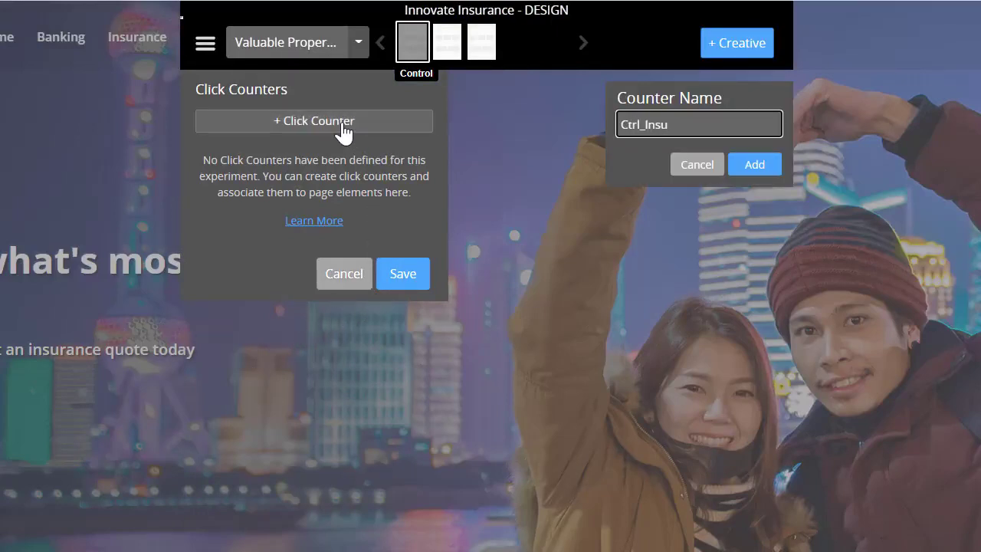
{"action": "left_click", "coordinate": [747, 165]}
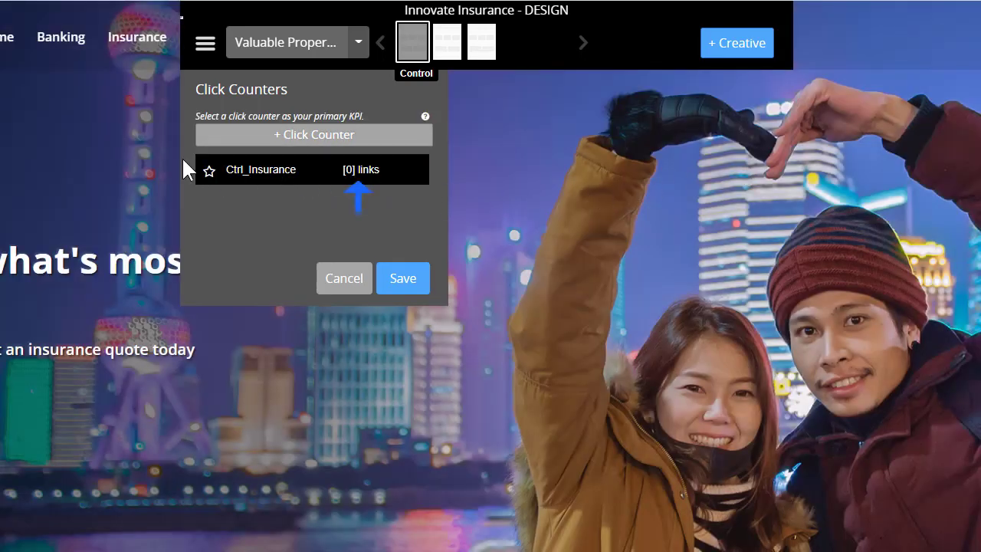
{"action": "mouse_move", "coordinate": [297, 178]}
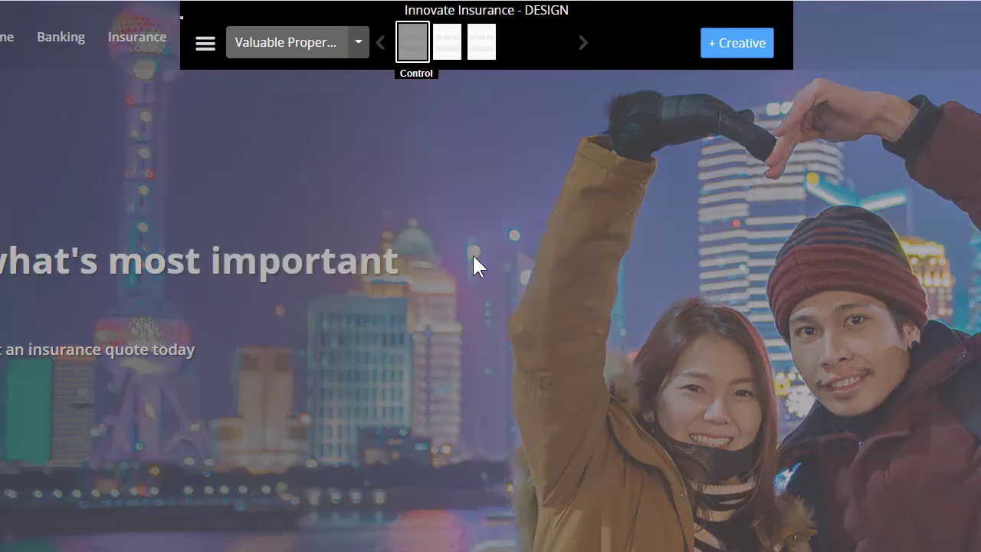
- Create and save a click counter named C1_StartQuote for Creative 1 that tracks the Start your quote button
{"action": "left_click", "coordinate": [445, 55]}
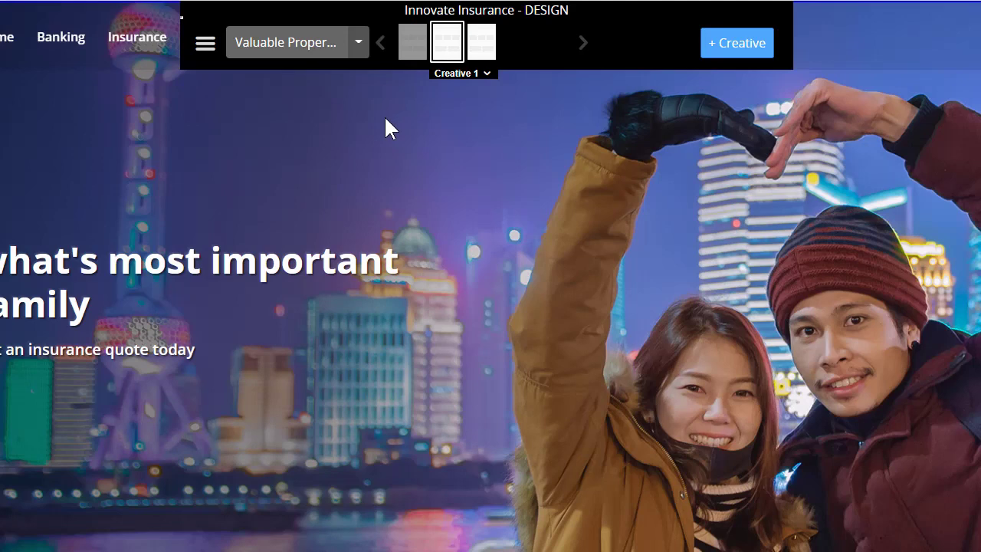
{"action": "left_click", "coordinate": [206, 43]}
{"action": "left_click", "coordinate": [268, 354]}
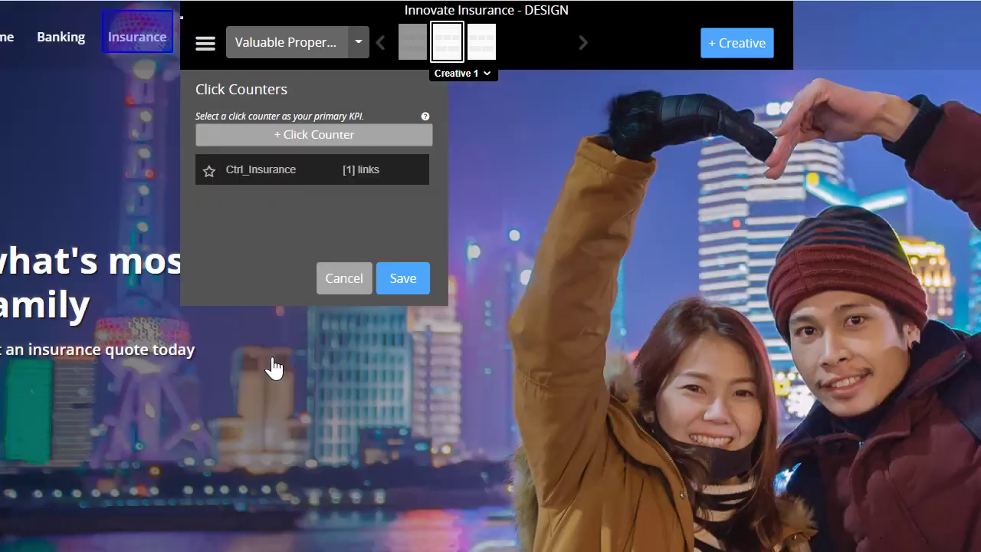
{"action": "left_click", "coordinate": [305, 146]}
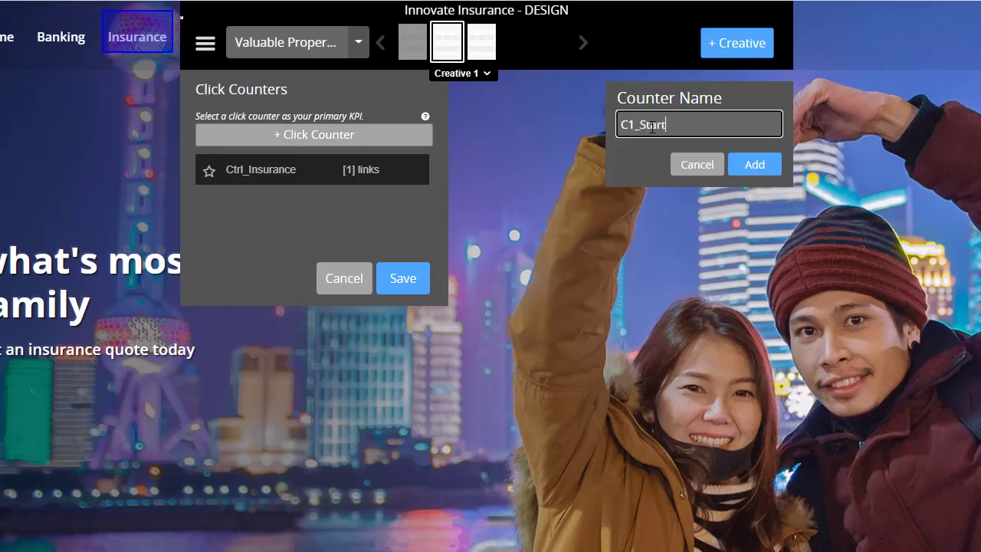
{"action": "left_click", "coordinate": [752, 164]}
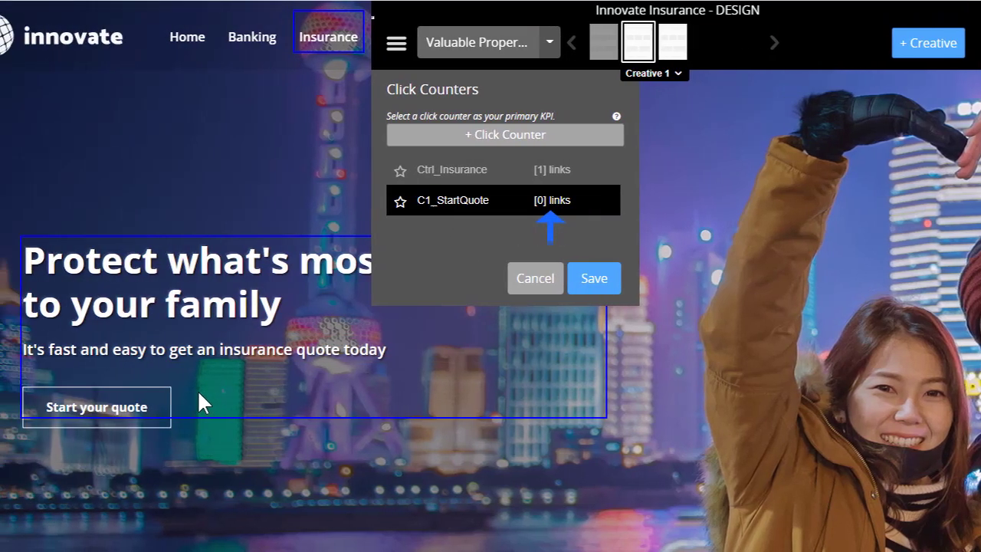
{"action": "left_click", "coordinate": [126, 418]}
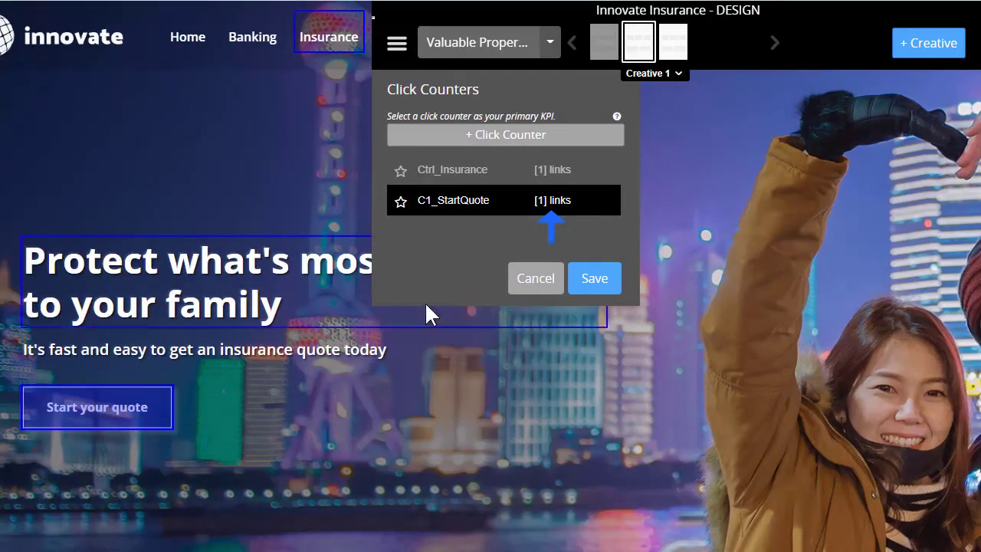
{"action": "left_click", "coordinate": [593, 278]}
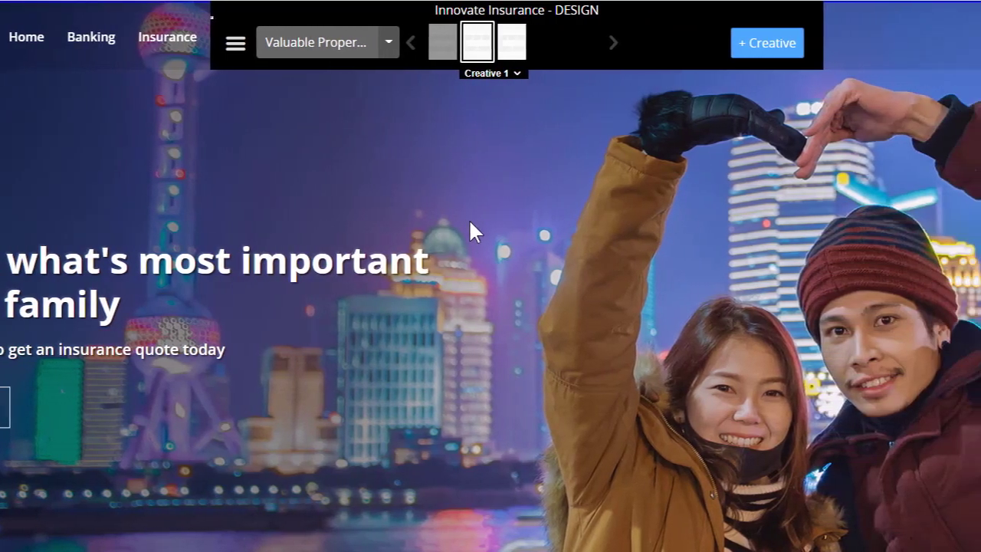
- Try to create a click counter named C2_Personalized for Creative 2 that tracks Set Financial Goals and Targeted Advice and Updates
{"action": "left_click", "coordinate": [673, 55]}
{"action": "left_click", "coordinate": [205, 45]}
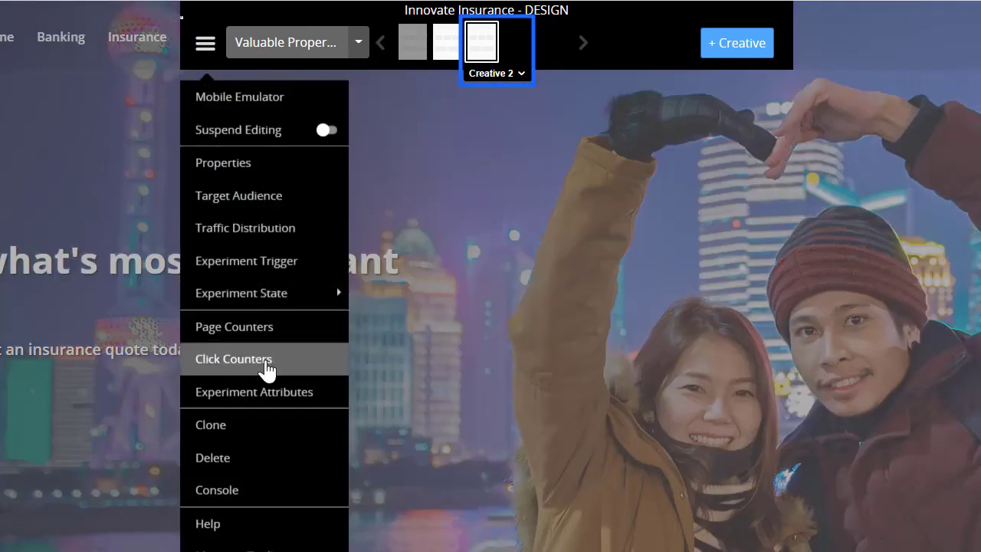
{"action": "left_click", "coordinate": [266, 371]}
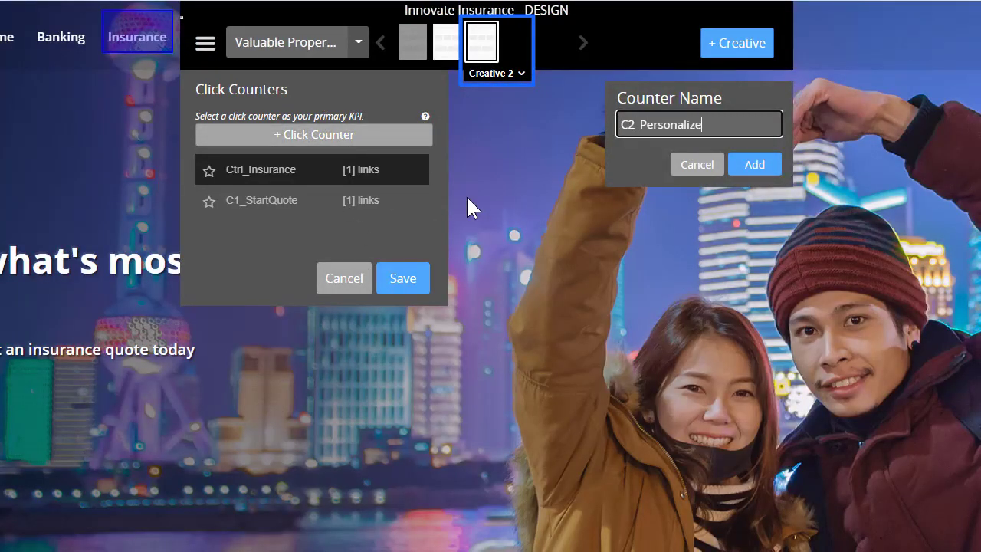
{"action": "type", "text": "d"}
{"action": "key", "text": "Return"}
{"action": "scroll", "coordinate": [416, 222], "scroll_direction": "down", "scroll_amount": 3}
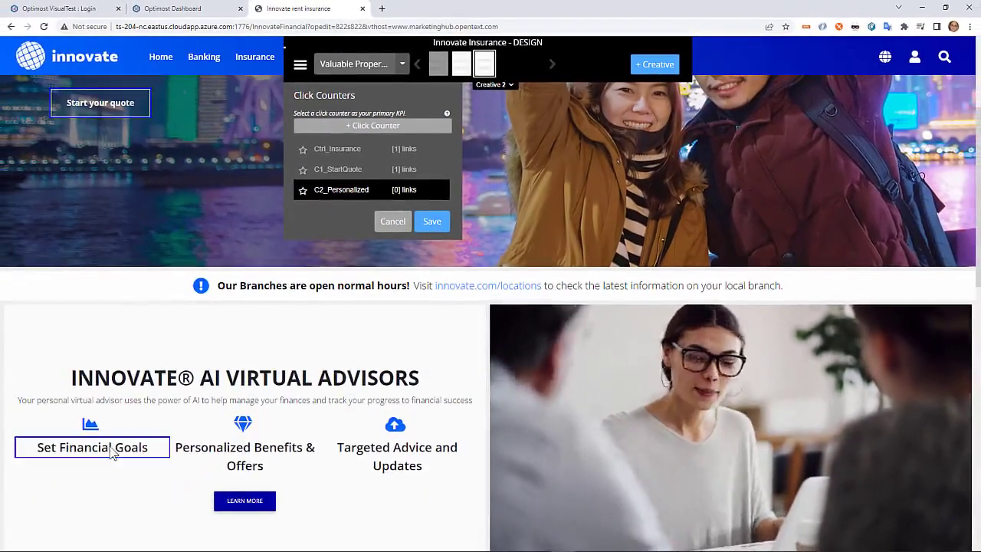
{"action": "left_click", "coordinate": [51, 506]}
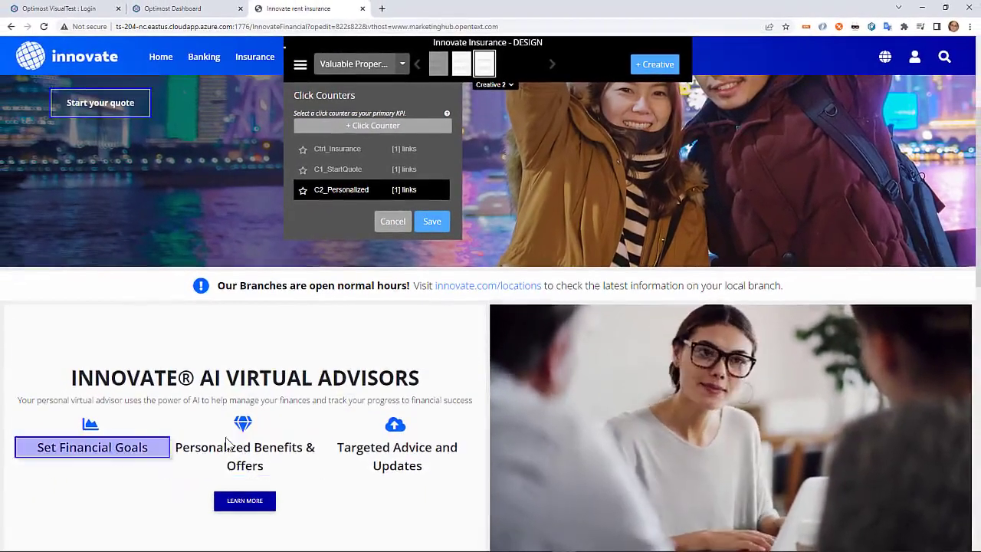
{"action": "left_click", "coordinate": [341, 449]}
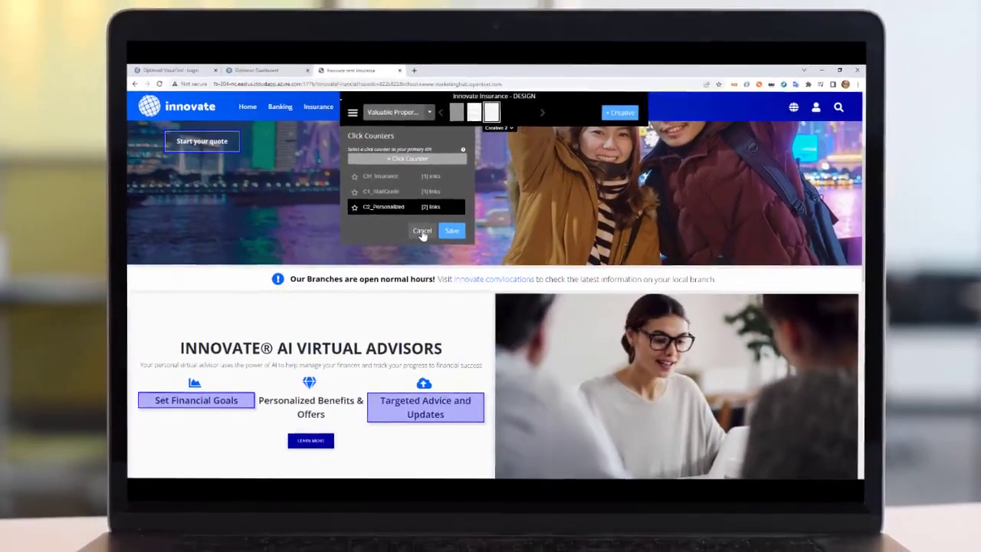
{"action": "left_click", "coordinate": [404, 228]}
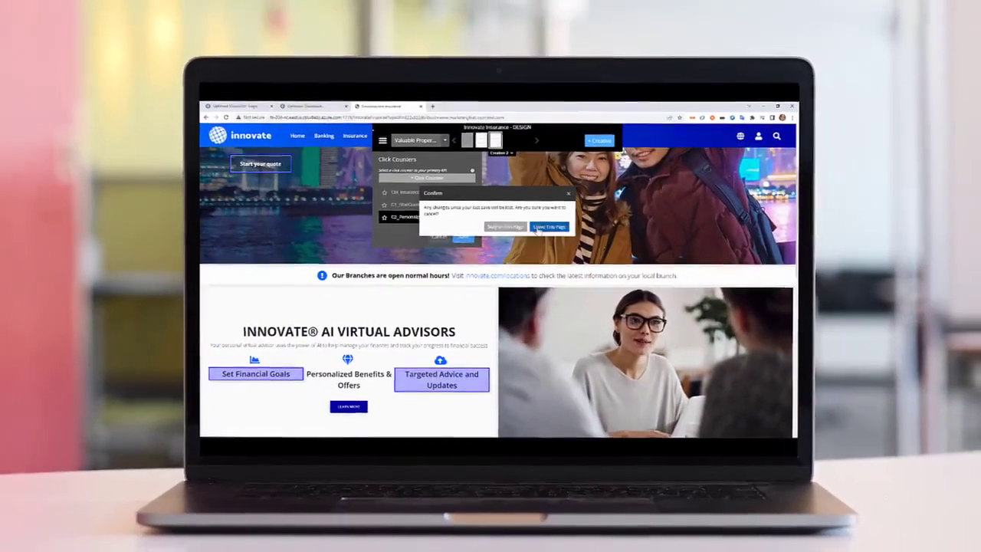
{"action": "left_click", "coordinate": [550, 222]}
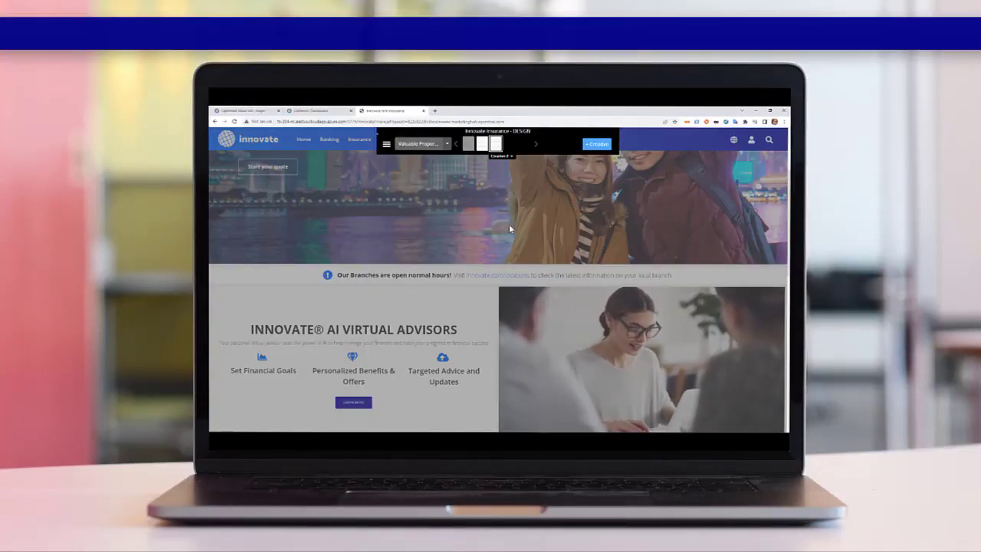
- Close the Innovate Insurance experiment editor to return to the experiment overview
{"action": "left_click", "coordinate": [386, 145]}
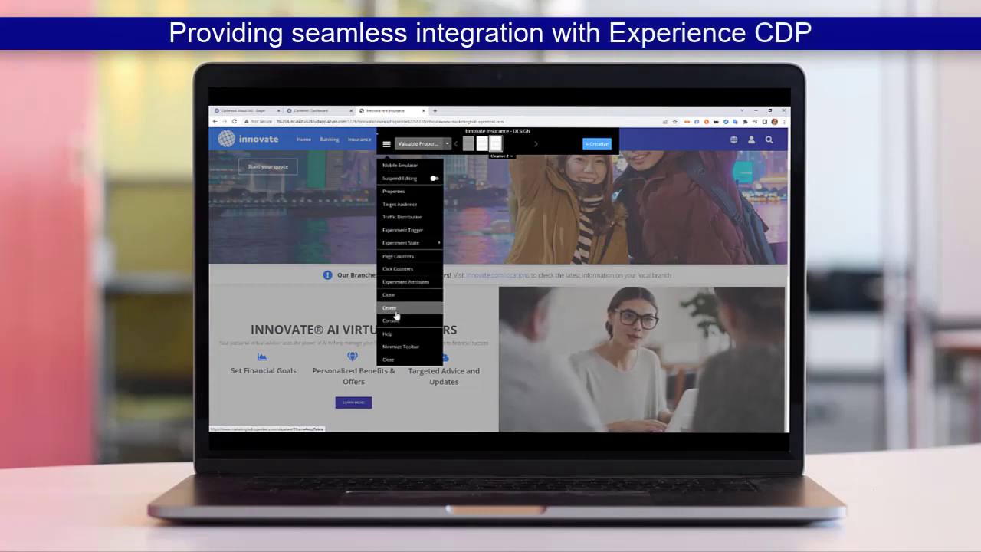
{"action": "left_click", "coordinate": [393, 359]}
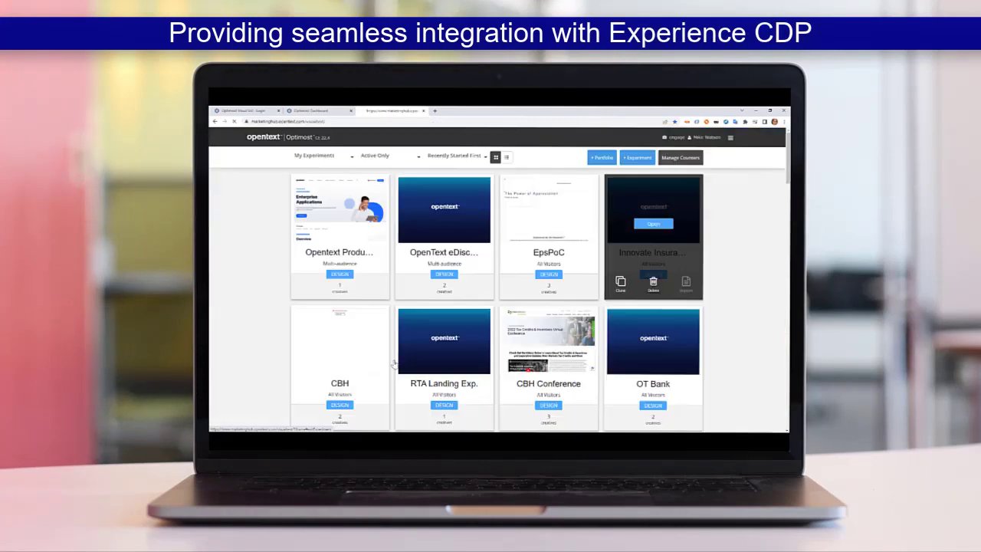